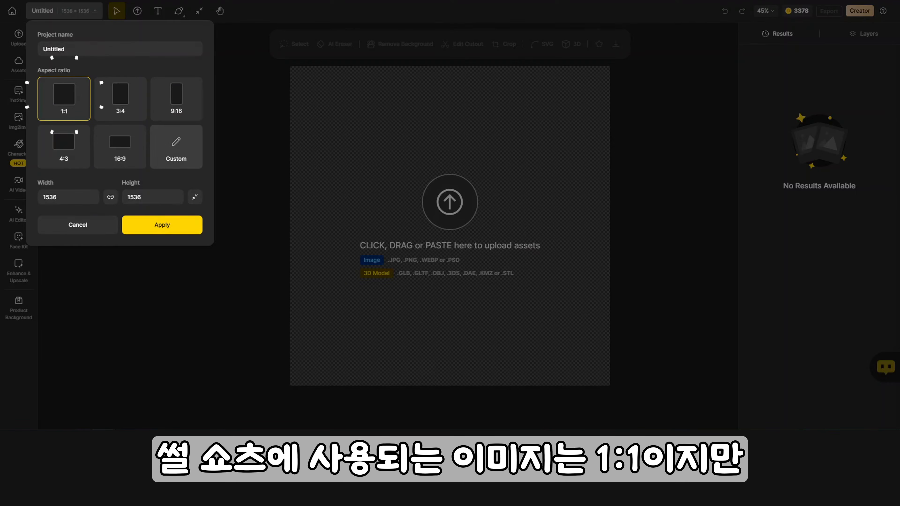
Step: Set the project's aspect ratio to 16:9 (1536 × 864), name it "썰" and apply the settings
click(120, 146)
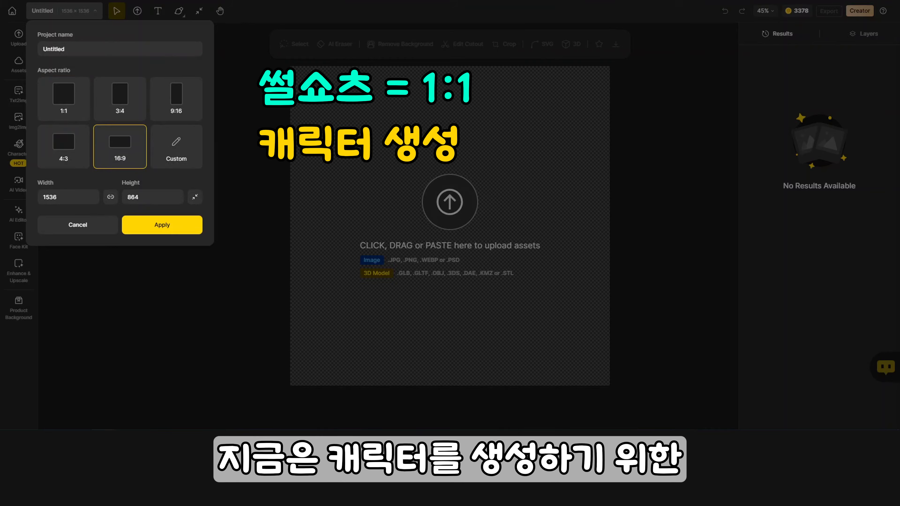
text(ㅆ)
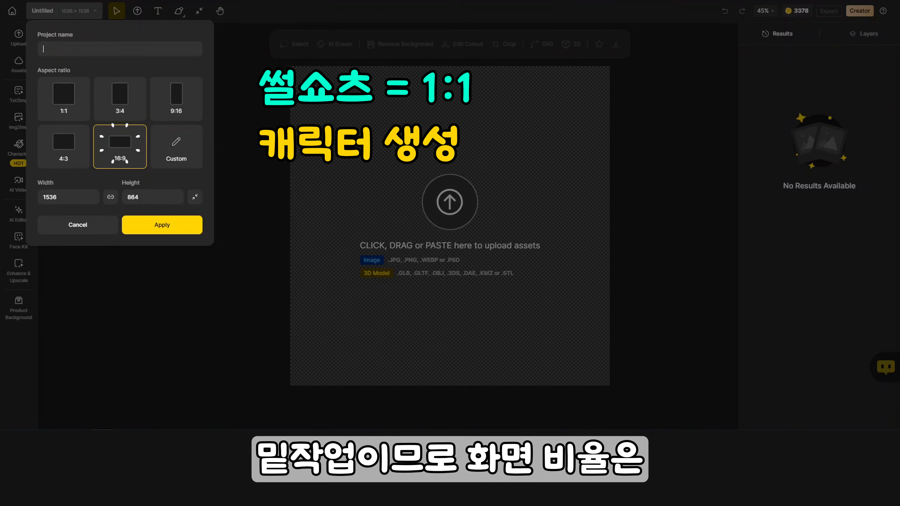
text(ㅓ)
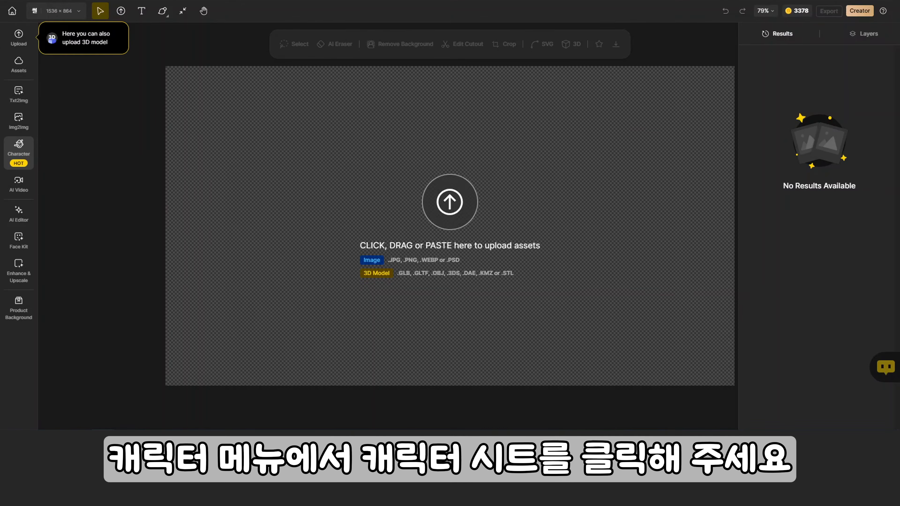
Step: Open the Character Sheet generator and set its style to the favorite Ethereal Enchantments
click(18, 149)
click(110, 112)
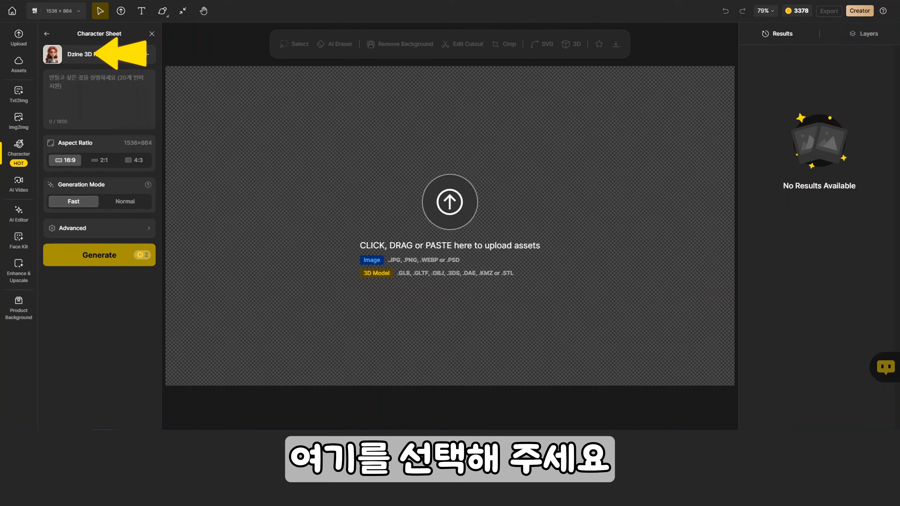
click(93, 54)
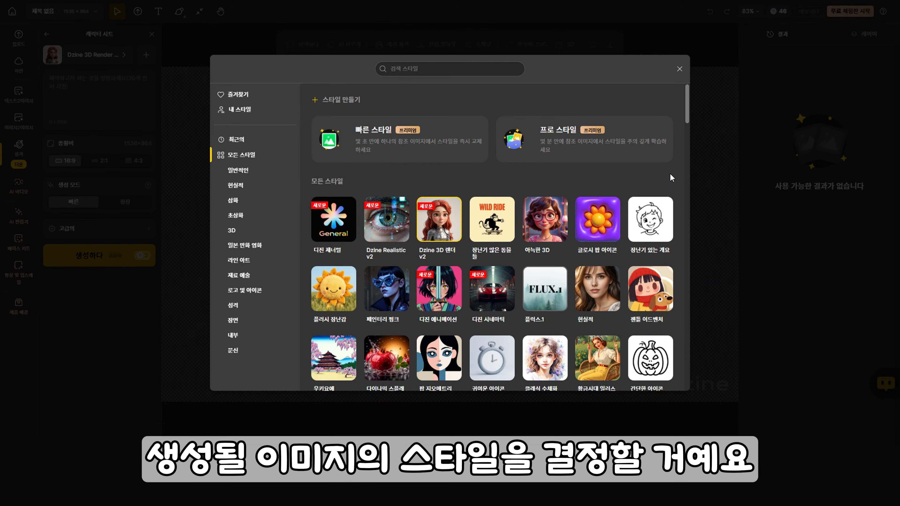
scroll(670, 174, down, 4)
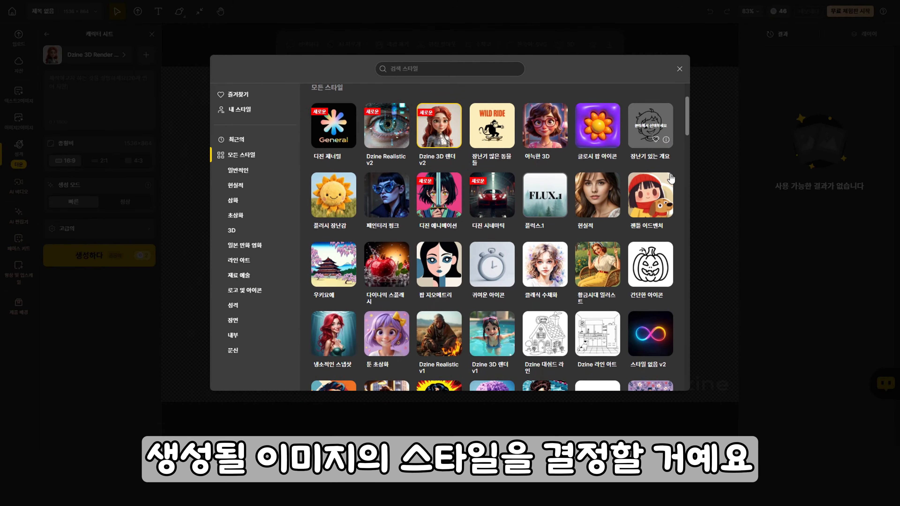
scroll(305, 176, down, 10)
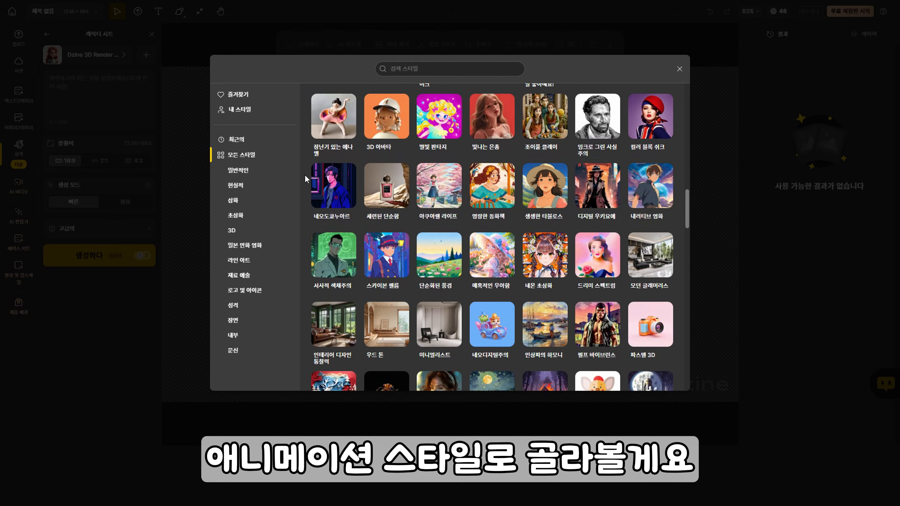
click(456, 201)
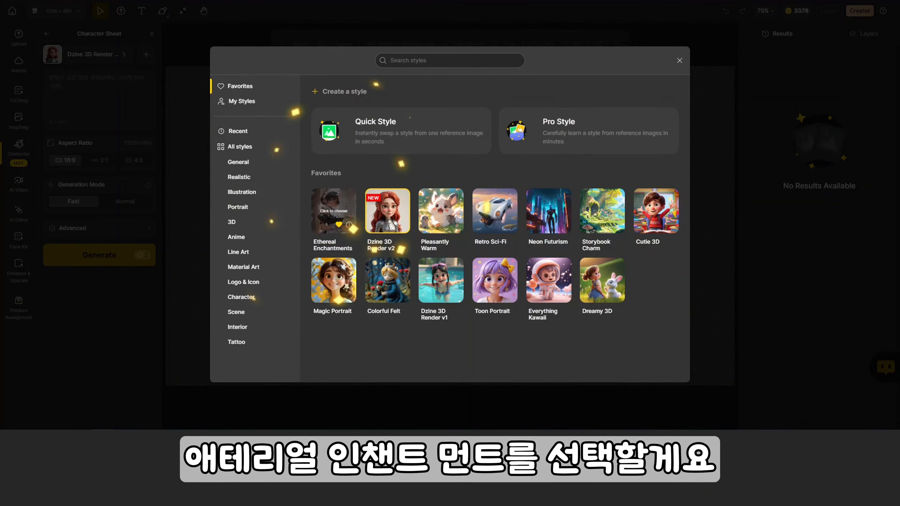
click(333, 211)
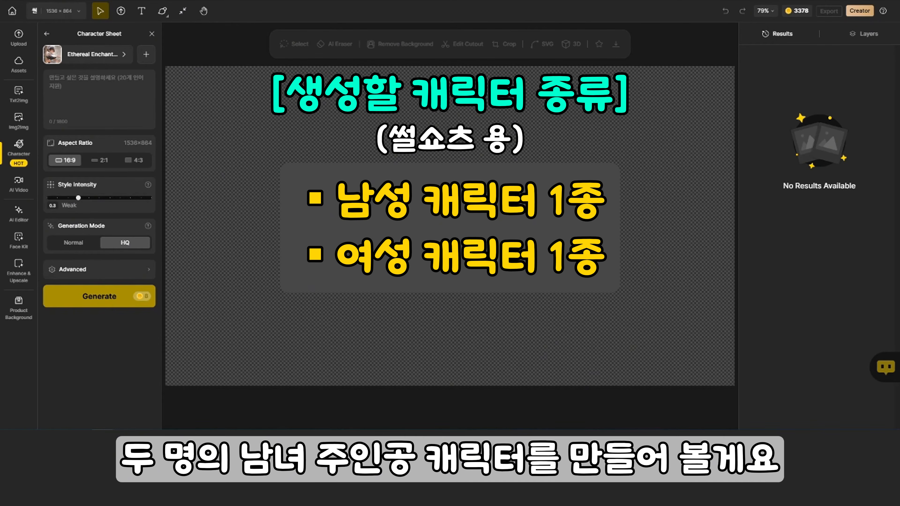
Step: Copy the English prompt describing the cute 20-something woman from the Notepad prompt file for use in the character sheet generator
mouse_move(125, 438)
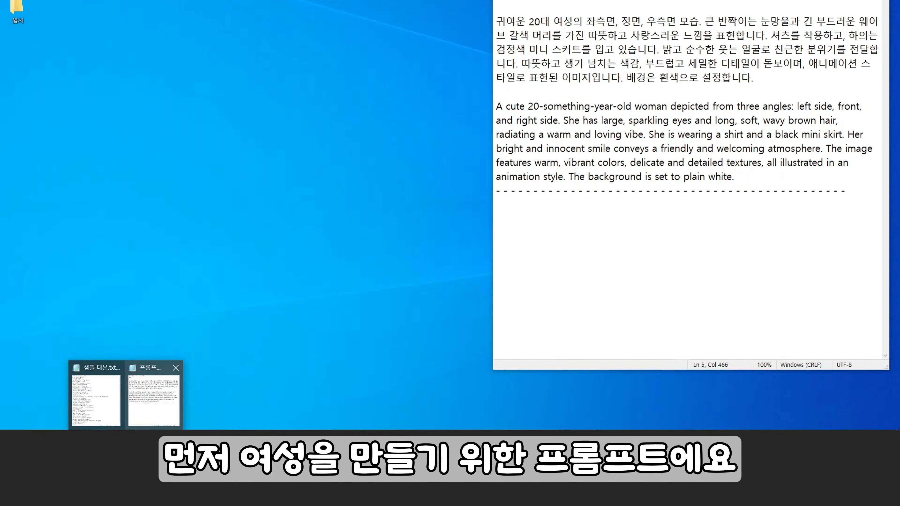
click(155, 395)
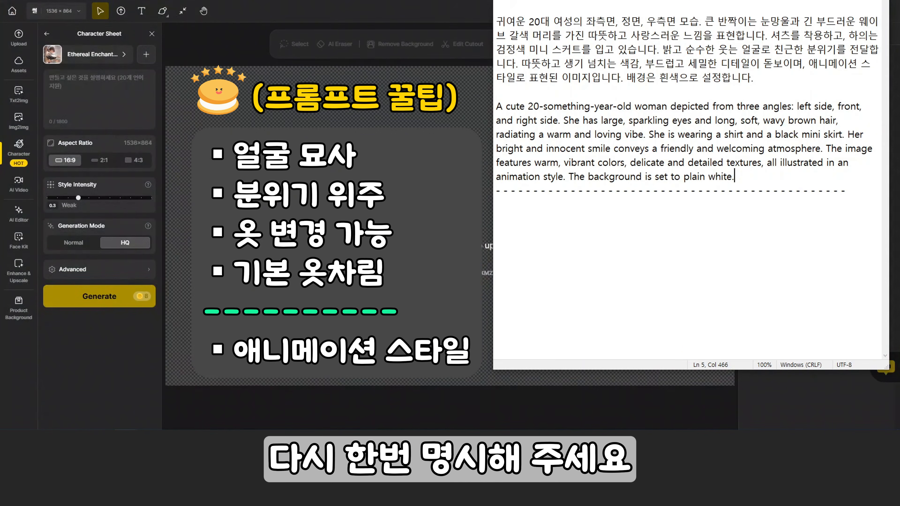
key(shift+Home)
key(shift+Up)
key(shift+Up)
key(shift+Up)
key(shift+Up)
key(shift+Up)
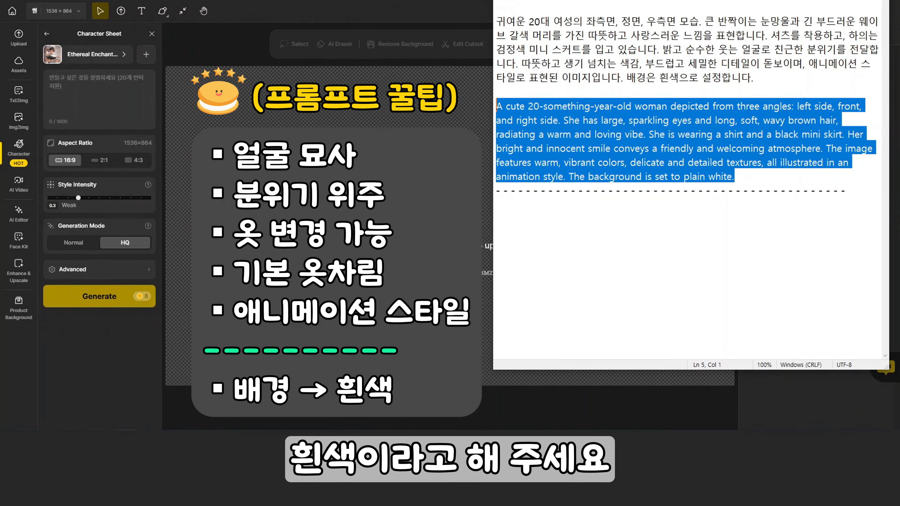
key(alt+Tab)
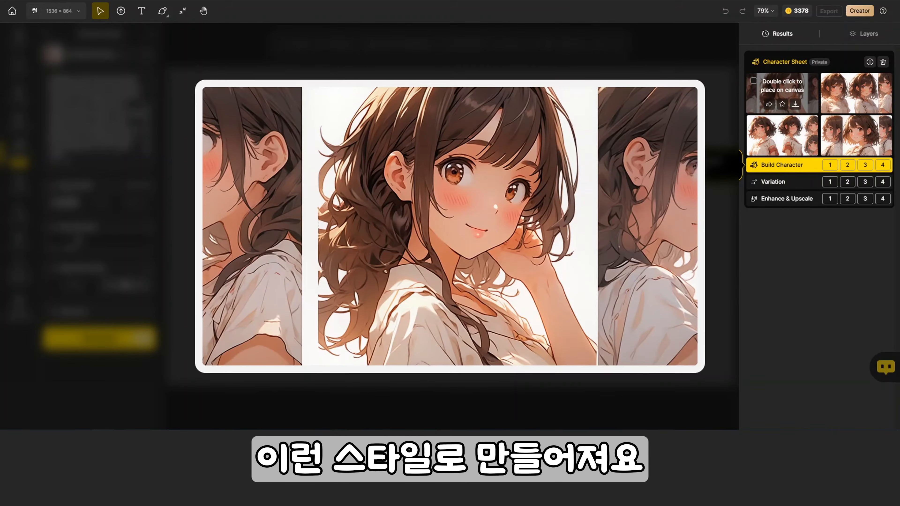
Step: Compare the four generated character sheets and place the second one on the canvas
mouse_move(856, 93)
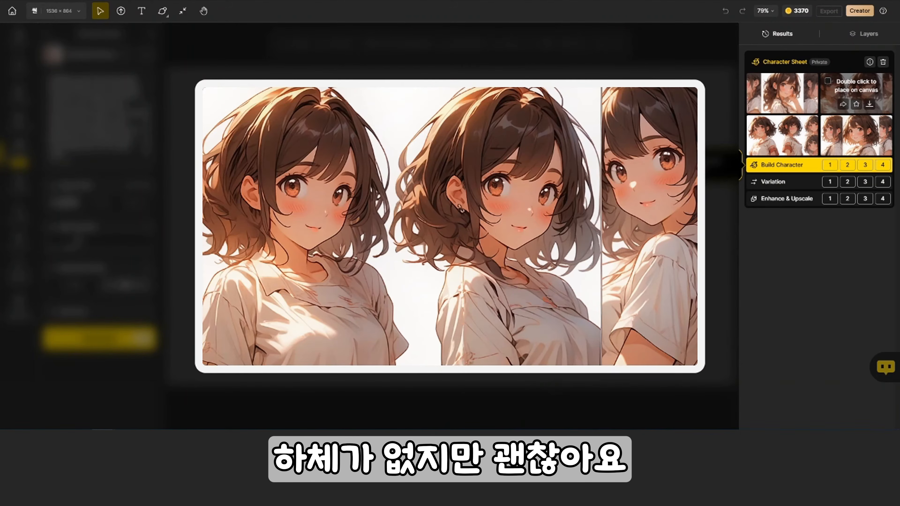
mouse_move(781, 135)
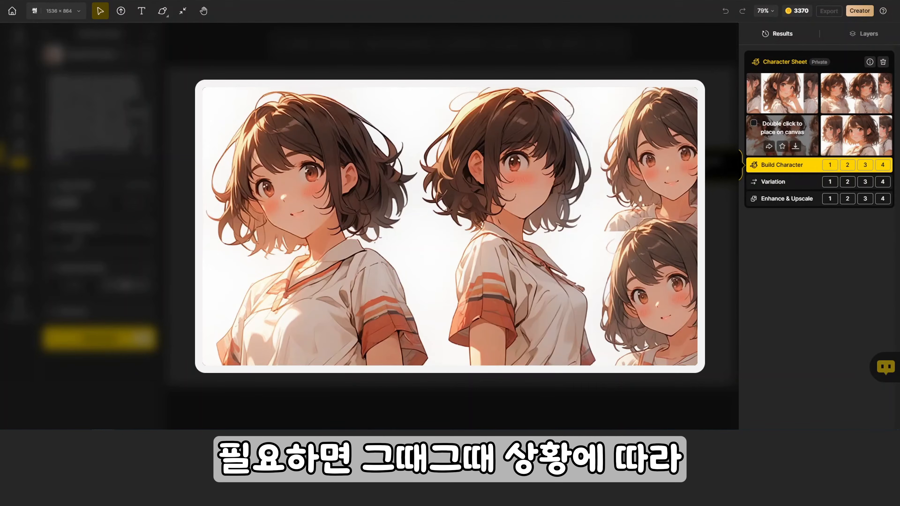
mouse_move(856, 135)
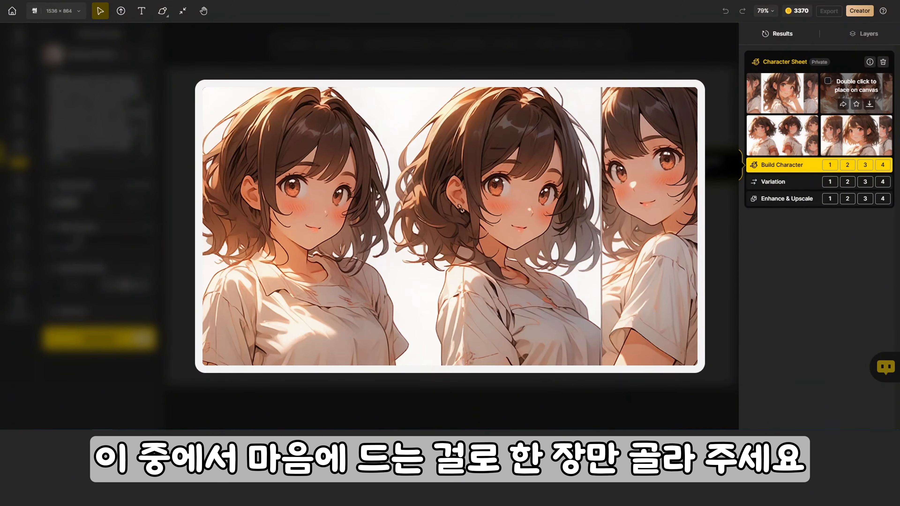
mouse_move(782, 93)
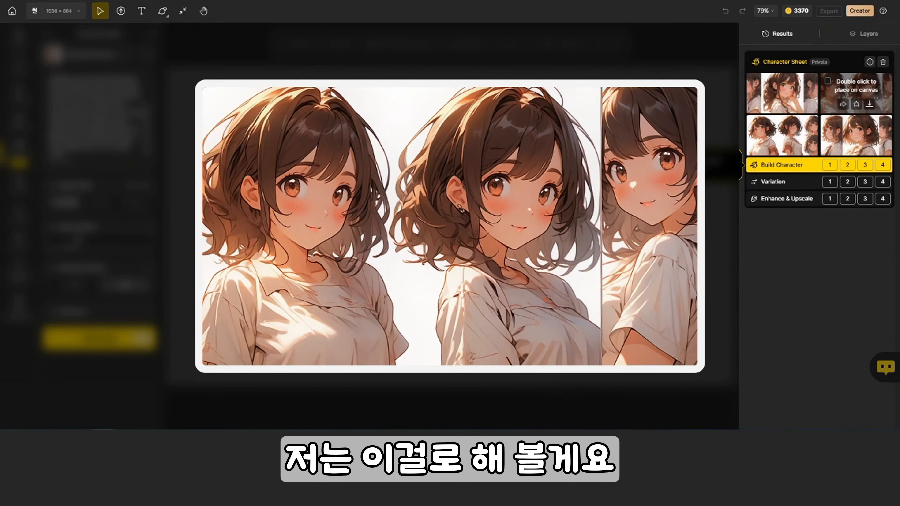
double_click(856, 93)
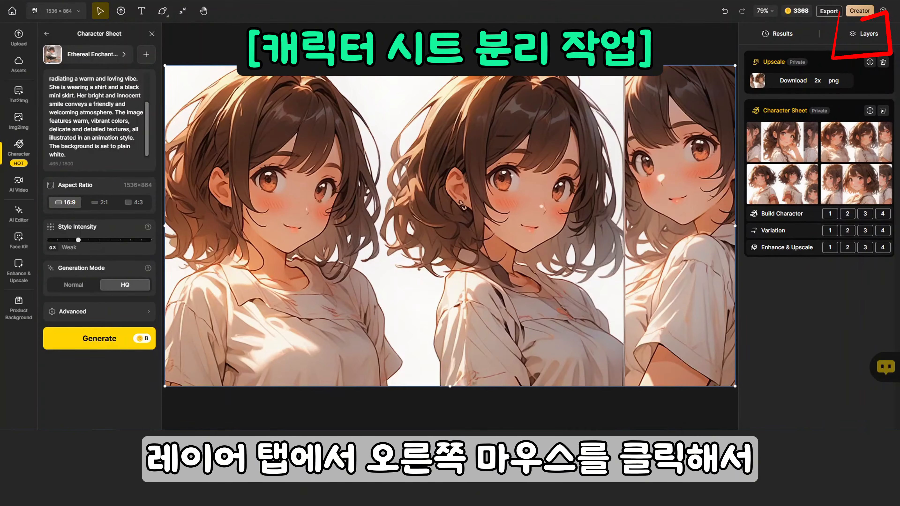
Step: Duplicate the character sheet layer twice to get one layer for each of the three characters
click(864, 33)
right_click(798, 66)
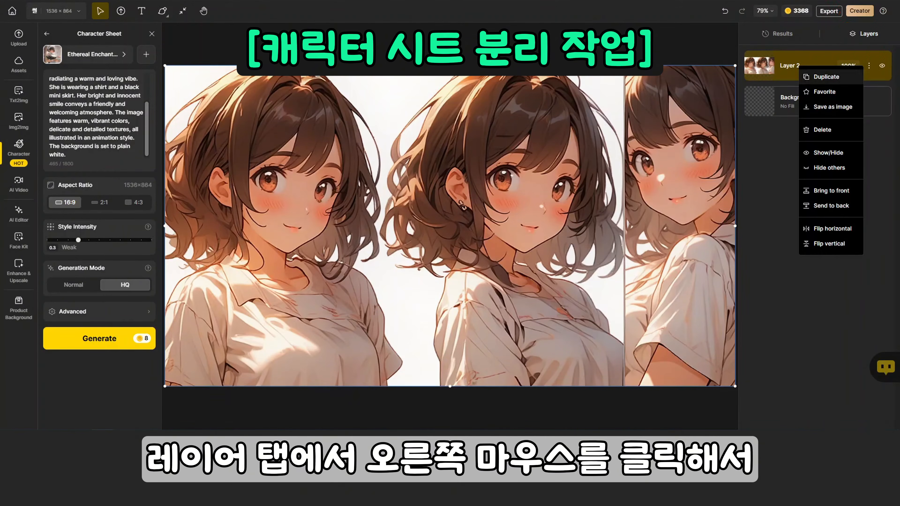
click(825, 77)
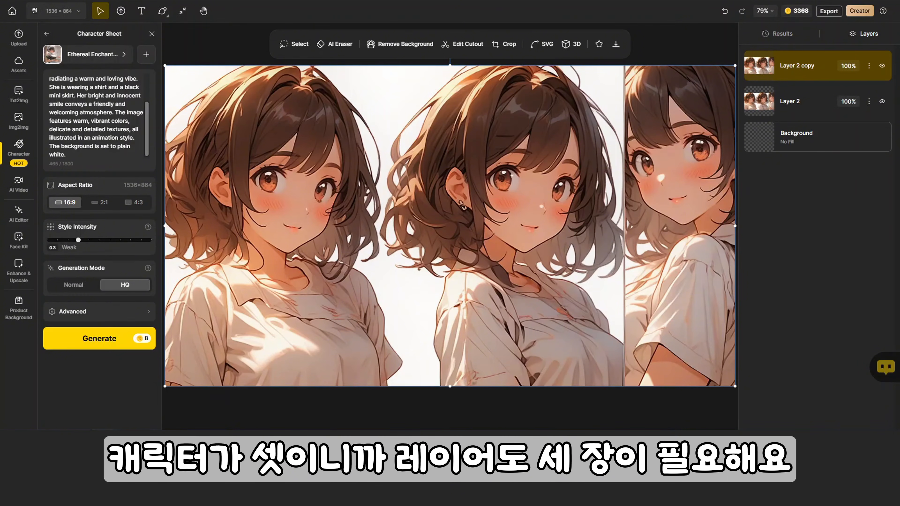
right_click(799, 67)
click(825, 79)
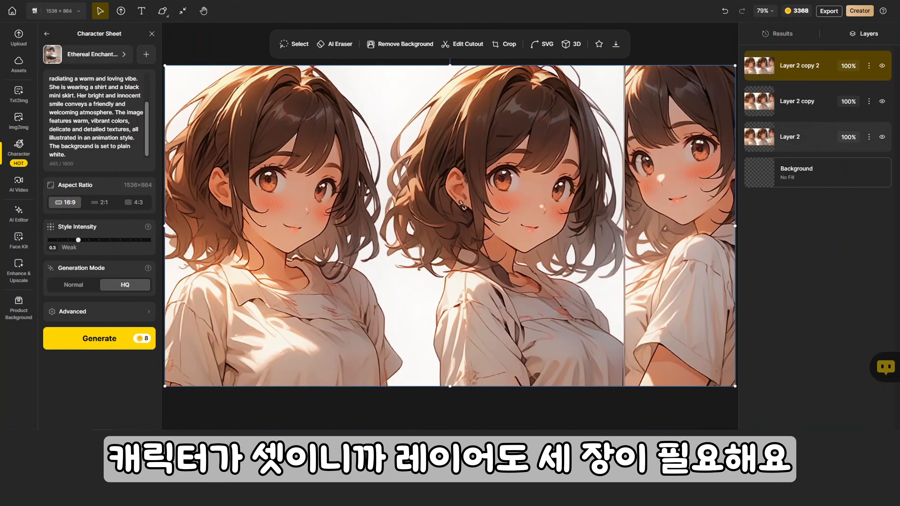
Step: With the two lower layers hidden, crop the uppermost copy to the first character and fit the canvas to the 653 × 864 content
click(797, 137)
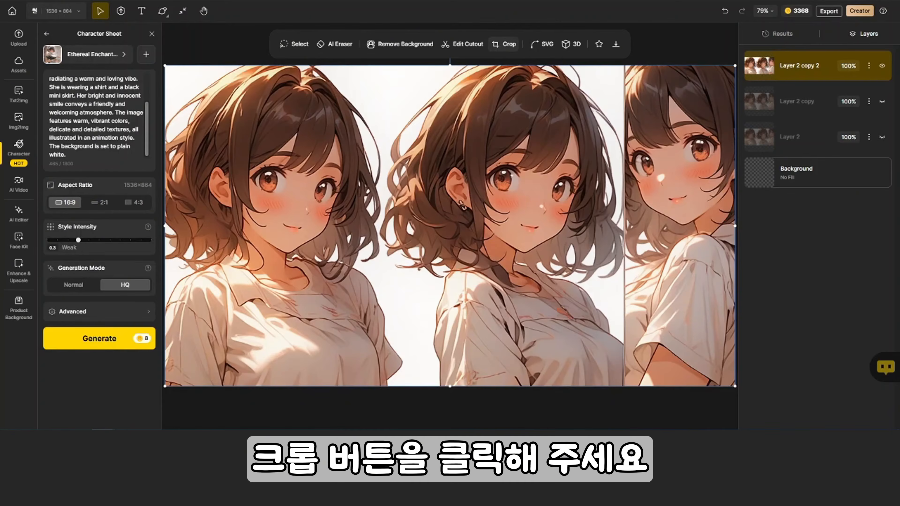
click(504, 45)
drag(666, 225, 418, 226)
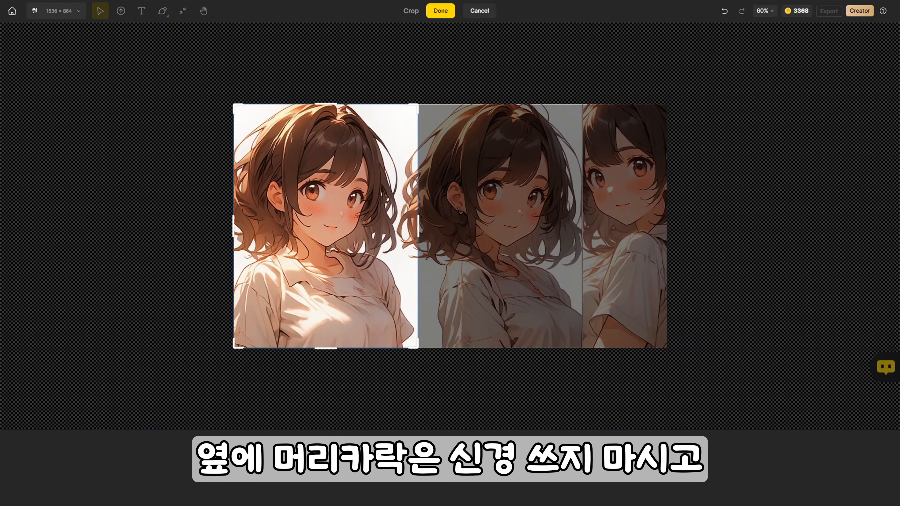
click(440, 10)
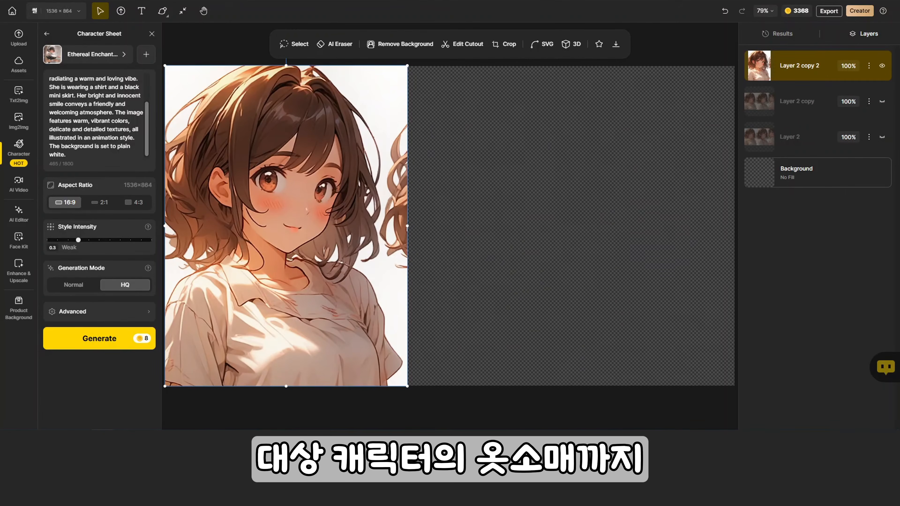
click(183, 11)
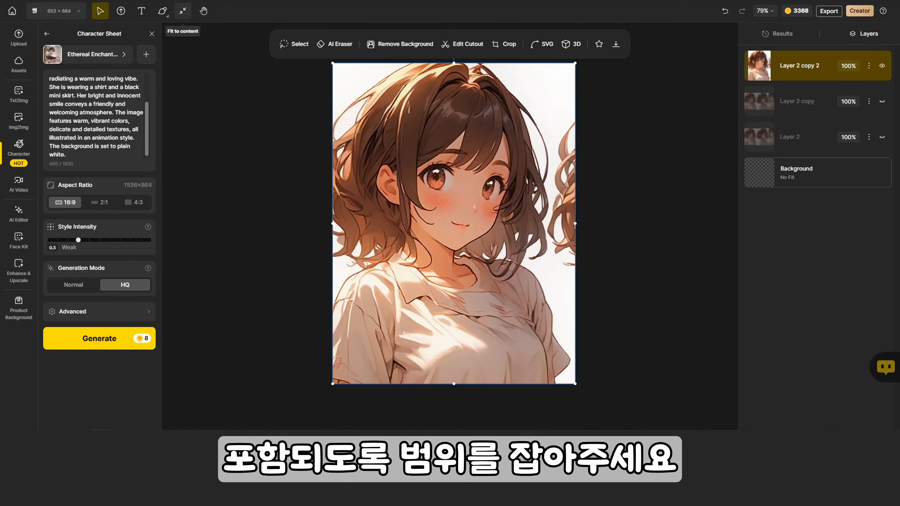
Step: Hide the uppermost copy, show the second layer and crop it to the middle character including her hair
click(882, 65)
click(882, 101)
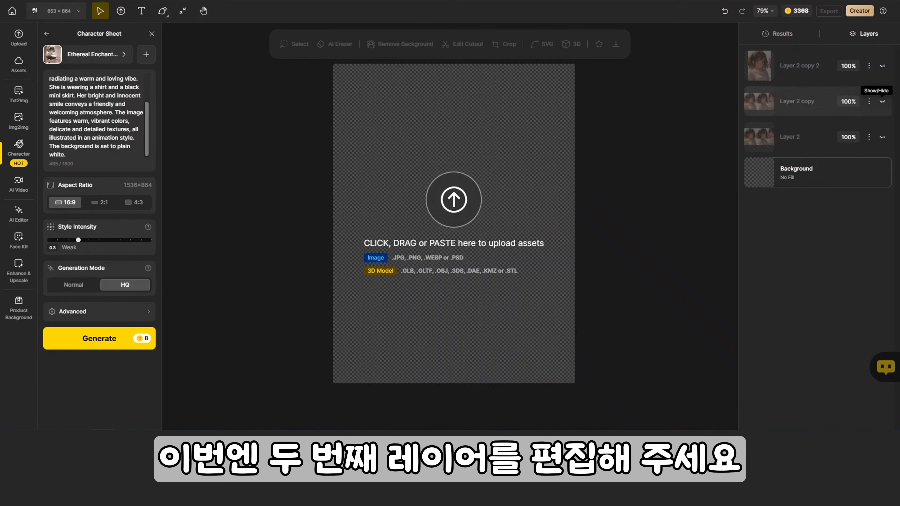
click(804, 101)
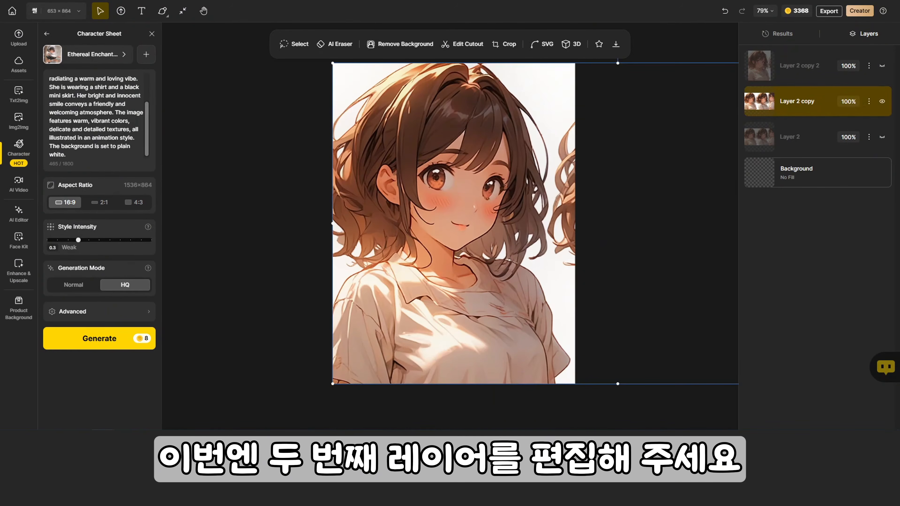
click(504, 44)
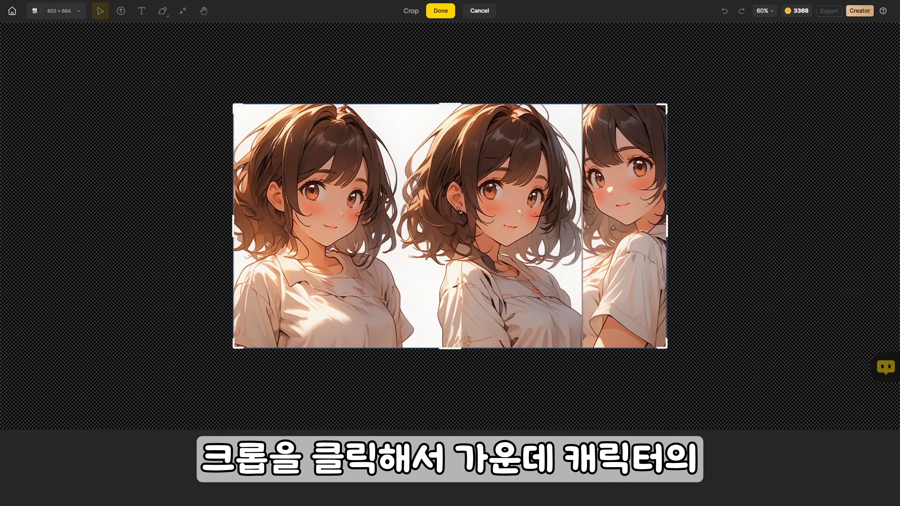
drag(233, 225, 392, 226)
drag(667, 225, 582, 226)
click(440, 10)
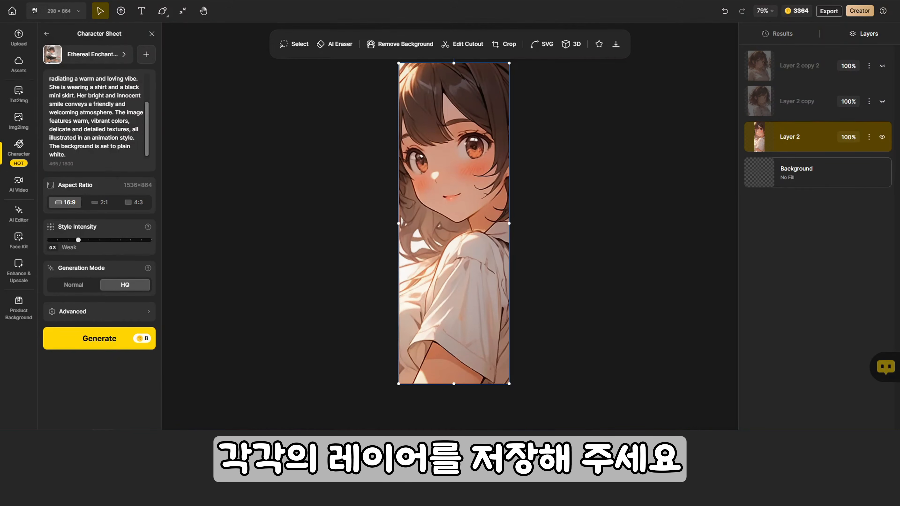
Step: Save the layer cropped to the third character as a PNG image with 2x upscale
right_click(797, 136)
click(831, 176)
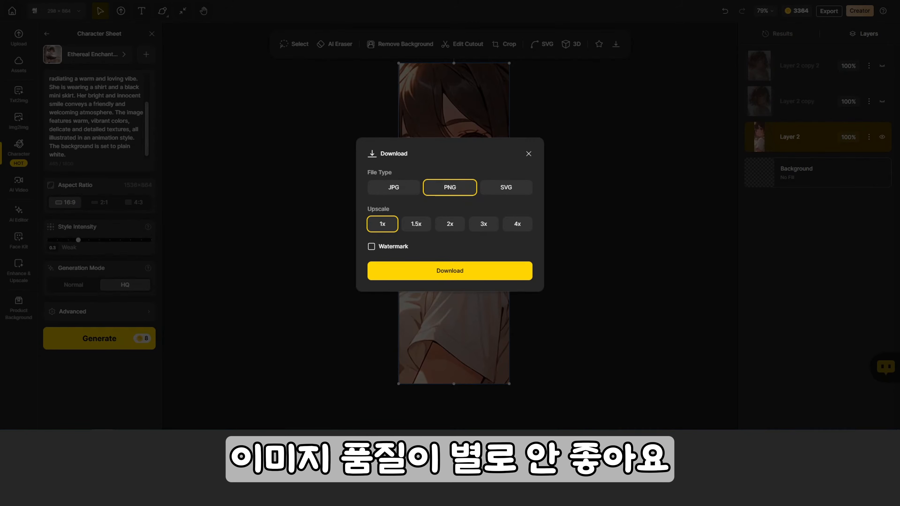
click(449, 224)
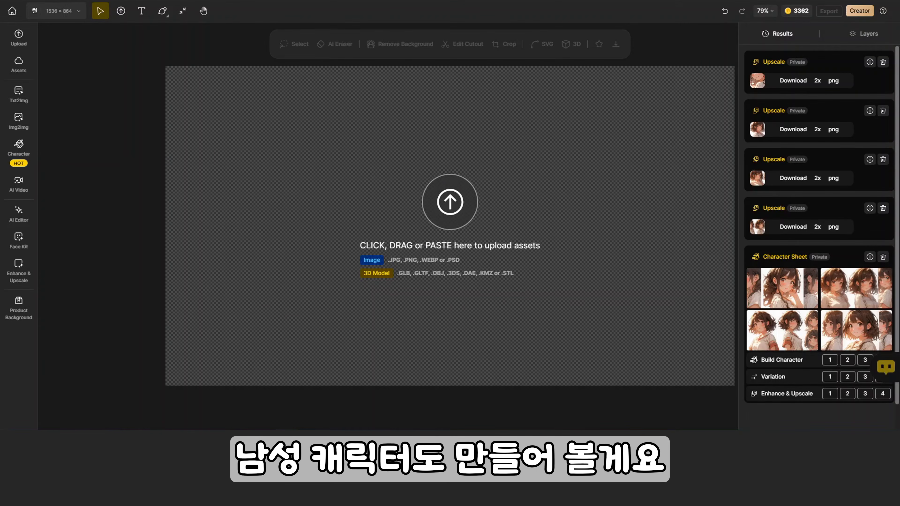
Step: Reopen the Character Sheet generator and display the favorite styles in its style picker
click(19, 148)
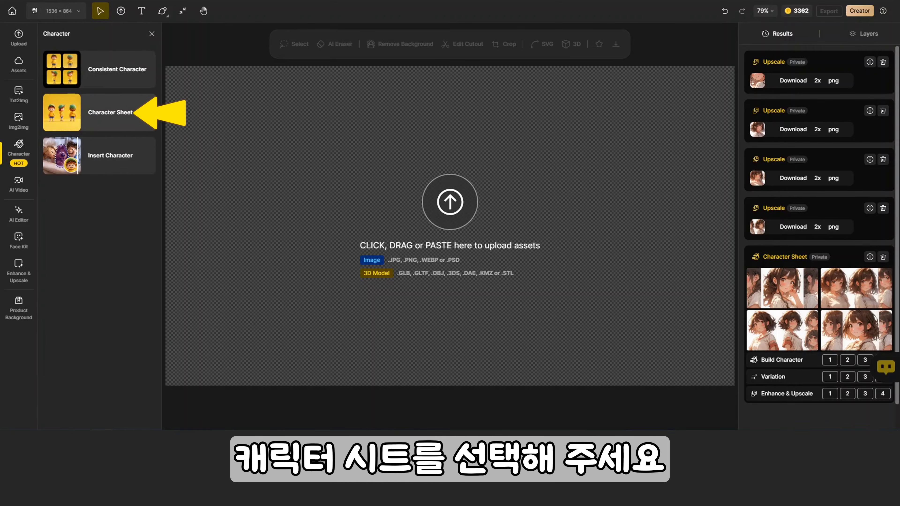
click(148, 117)
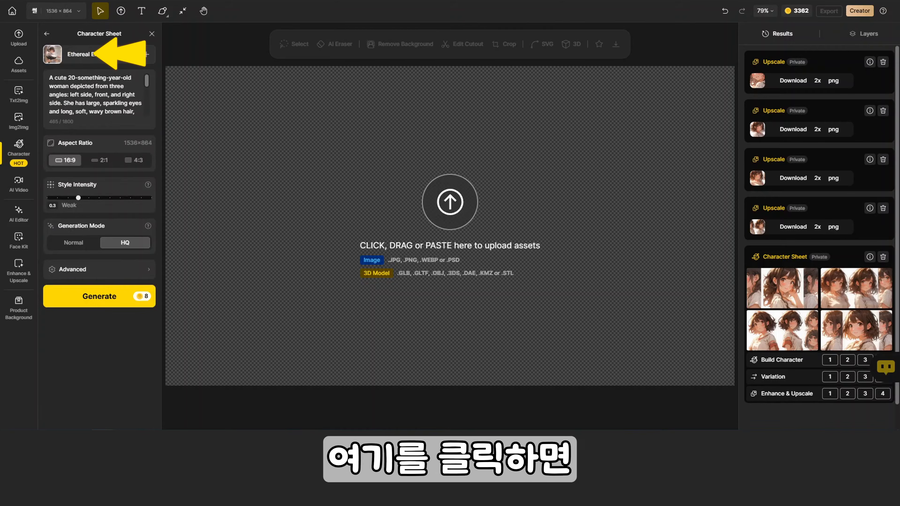
click(89, 54)
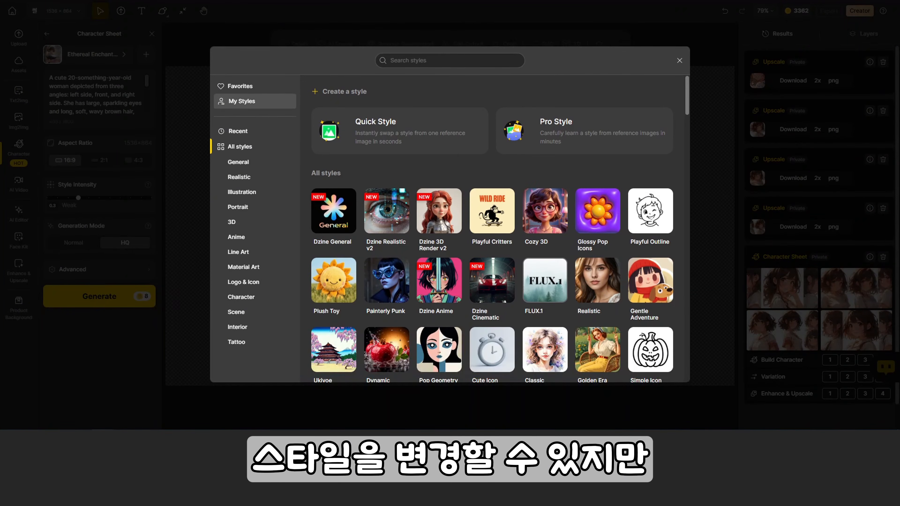
click(244, 86)
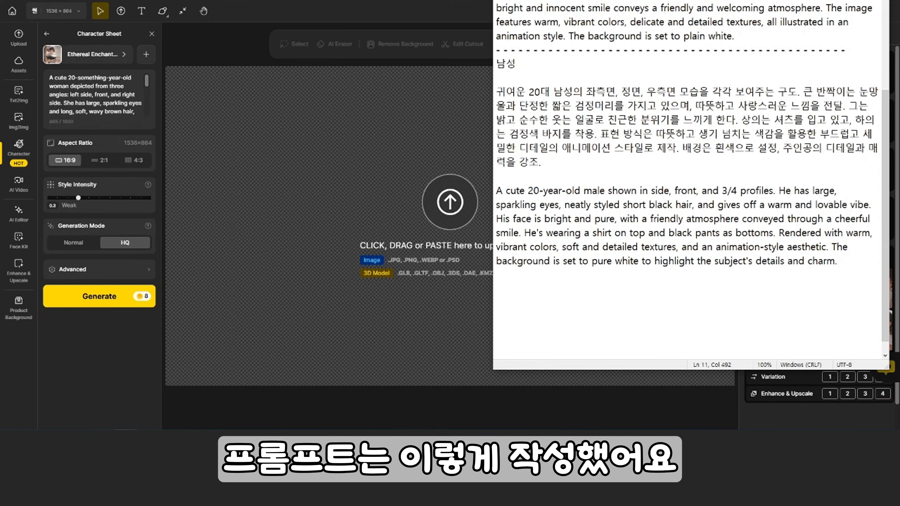
Step: Generate a male character sheet using the notes' English prompt for a cute 20-year-old male in side, front and 3/4 profiles
drag(838, 261, 497, 190)
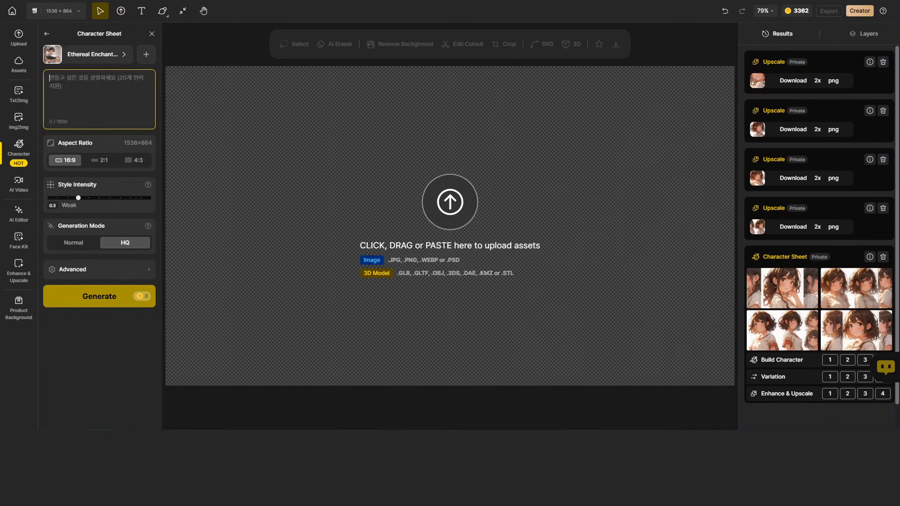
key(ctrl+v)
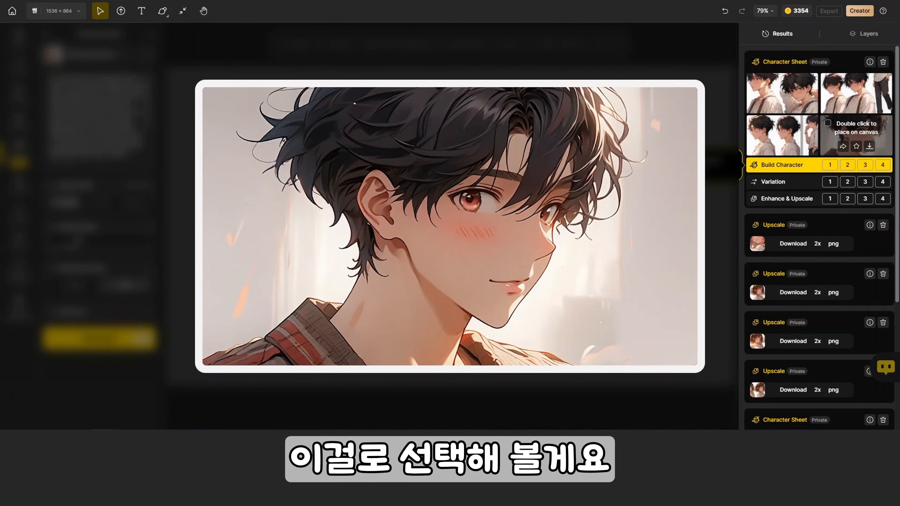
Step: Place the fourth generated male image on the canvas and download it as a PNG with 2x upscale
double_click(856, 135)
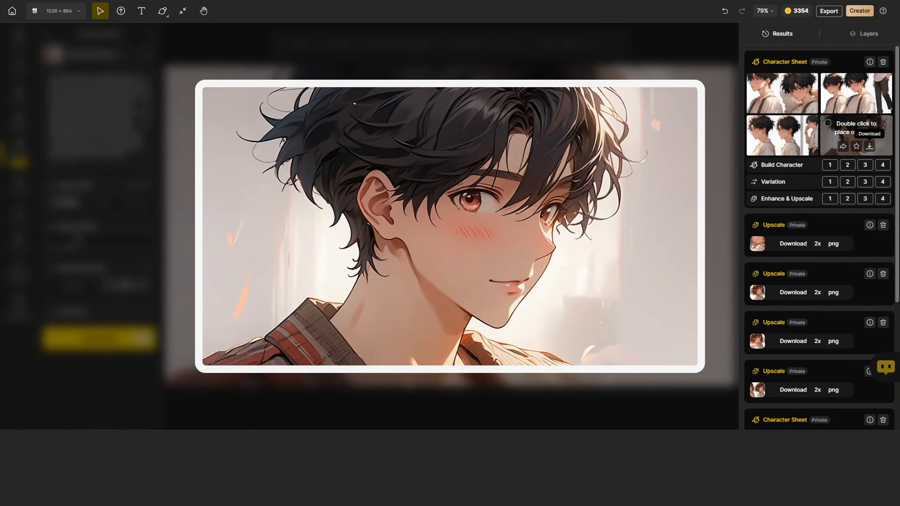
click(868, 146)
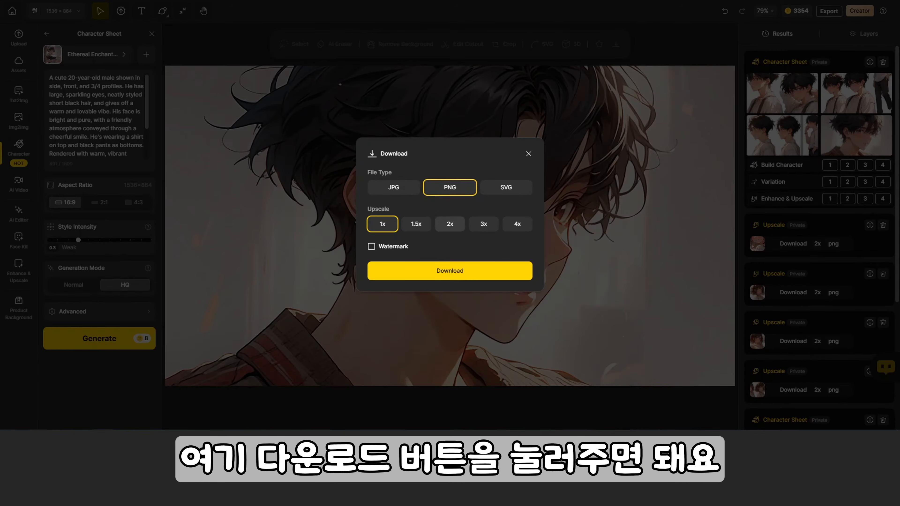
click(449, 224)
click(450, 270)
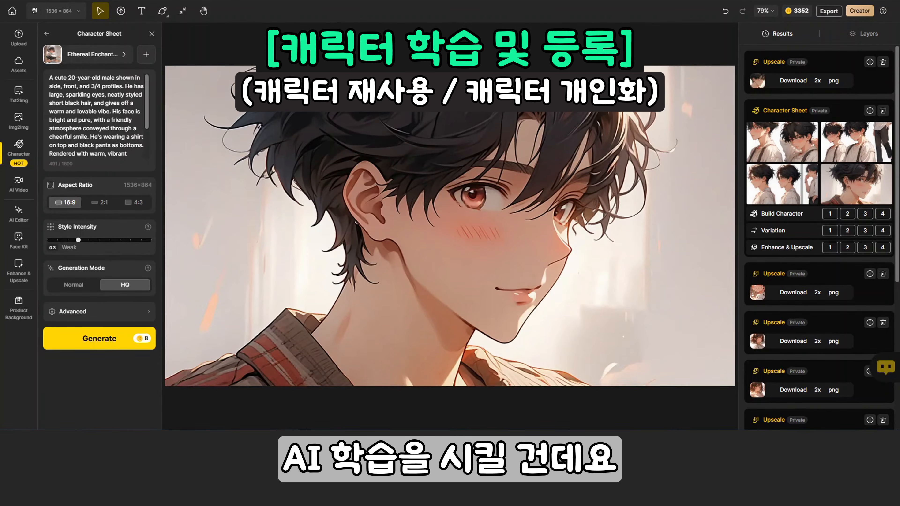
Step: Start a new character named "남자 & 여자" in the Consistent Character generator
click(18, 152)
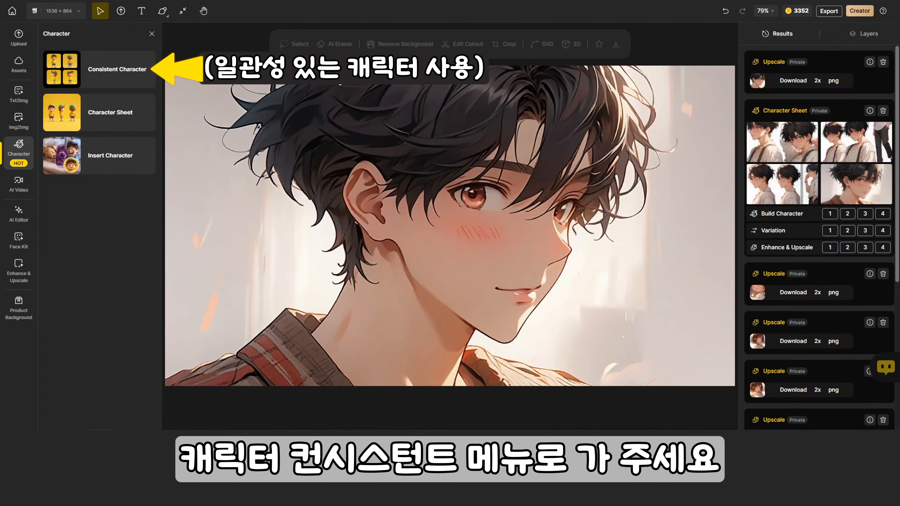
click(107, 69)
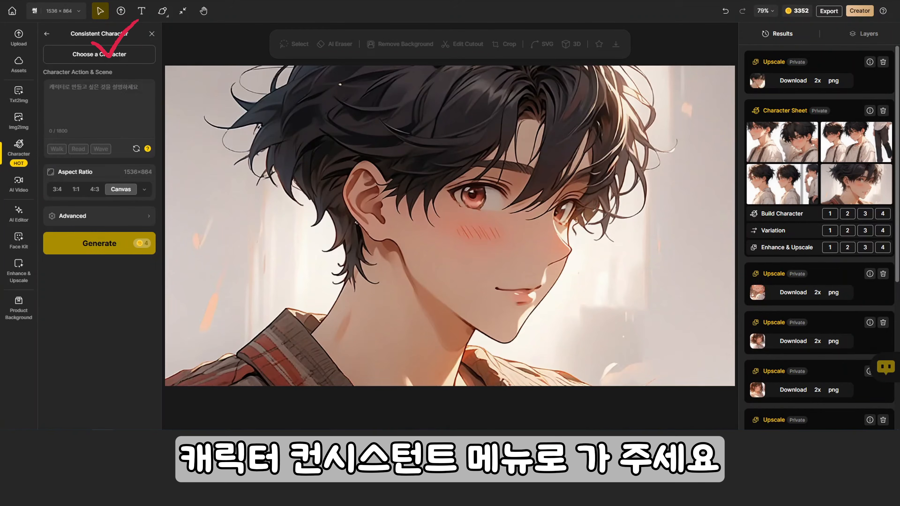
click(99, 54)
click(227, 62)
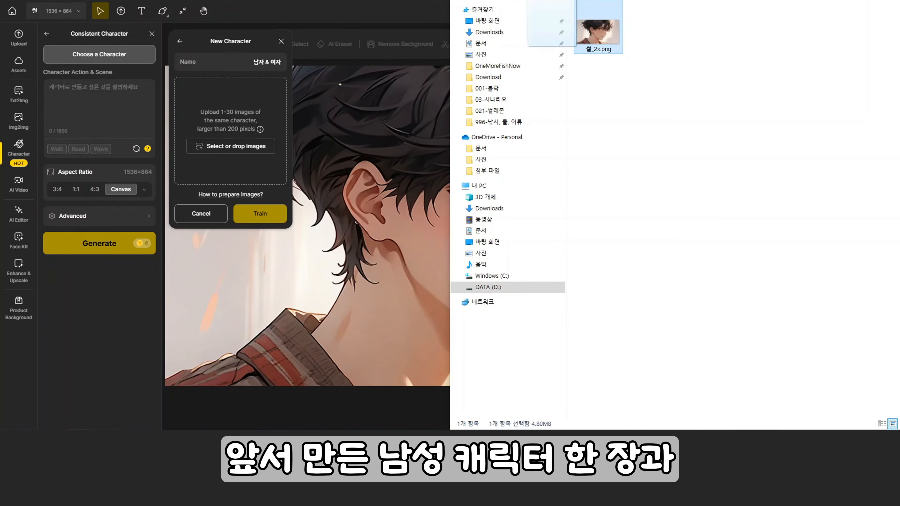
Step: Add the 2x male image and the three 2x female images to the new character and start its training
drag(552, 25, 231, 132)
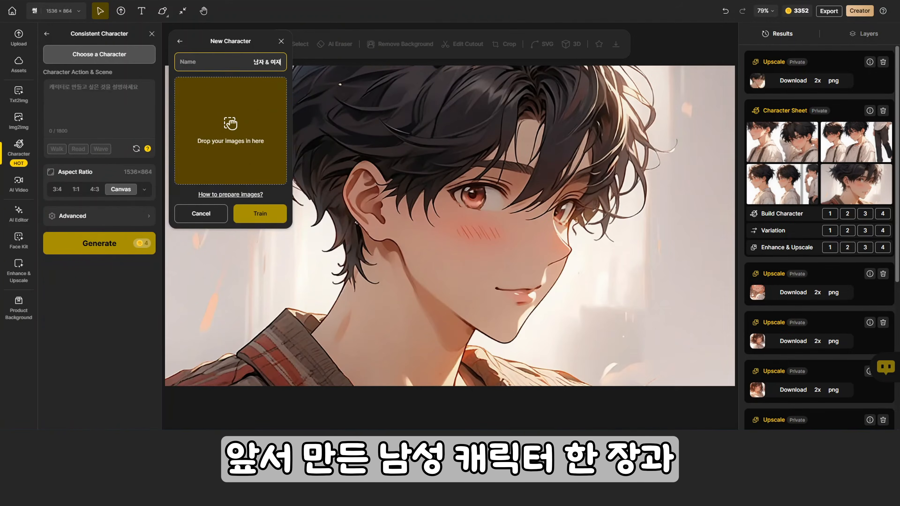
drag(230, 131, 230, 106)
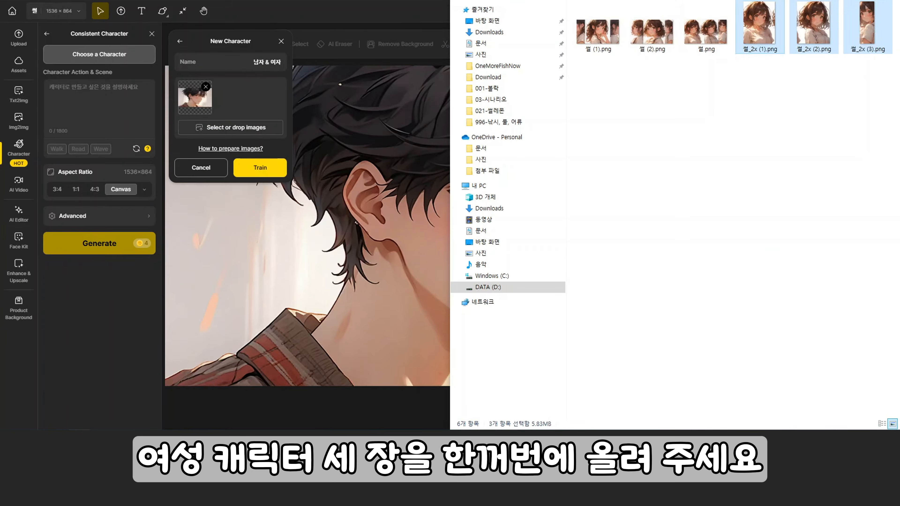
drag(815, 27, 233, 85)
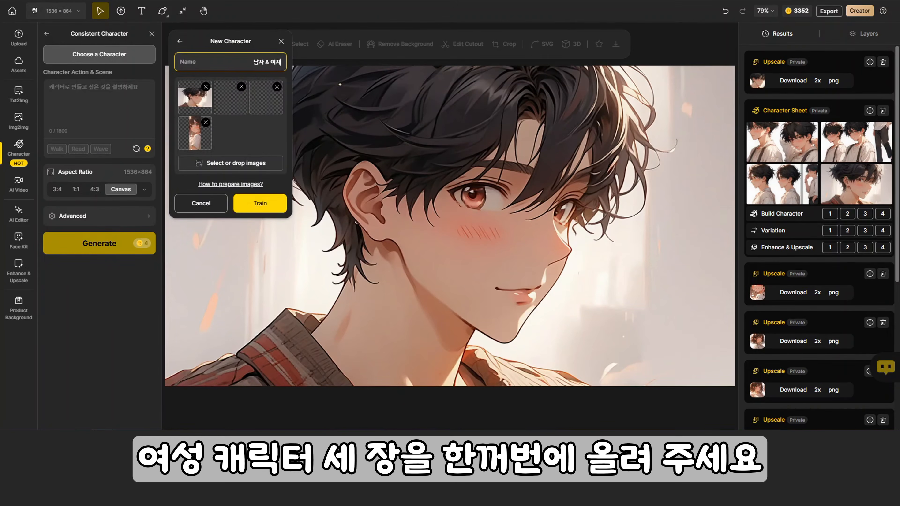
click(259, 204)
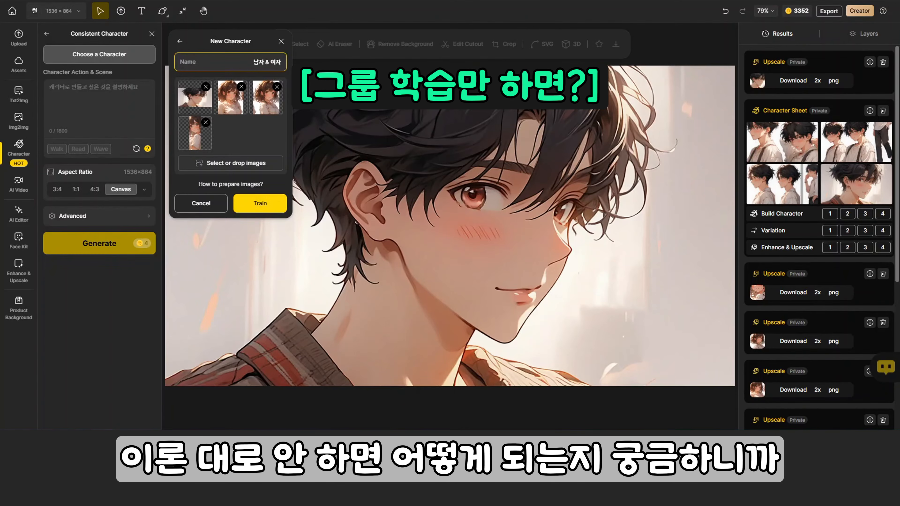
click(260, 203)
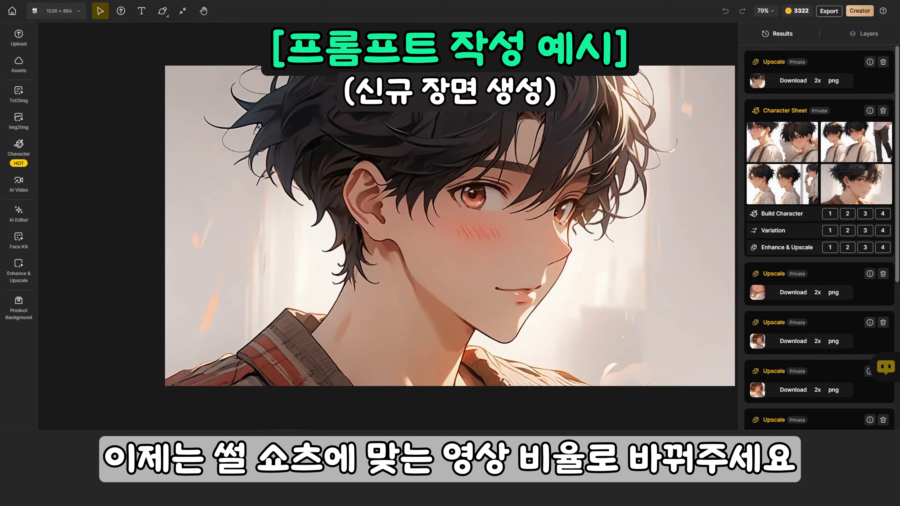
Step: Change the project canvas to a 1:1 ratio at 1536 × 1536 and delete the male portrait from it
click(58, 11)
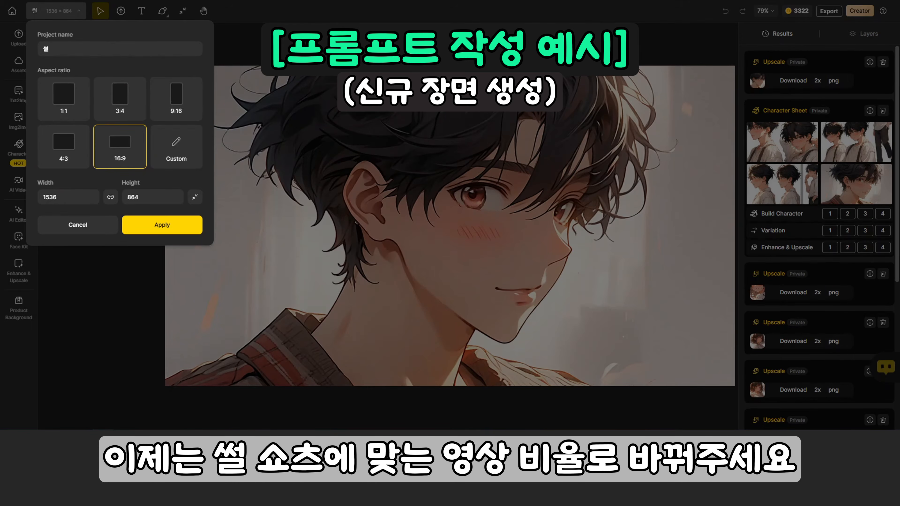
click(64, 99)
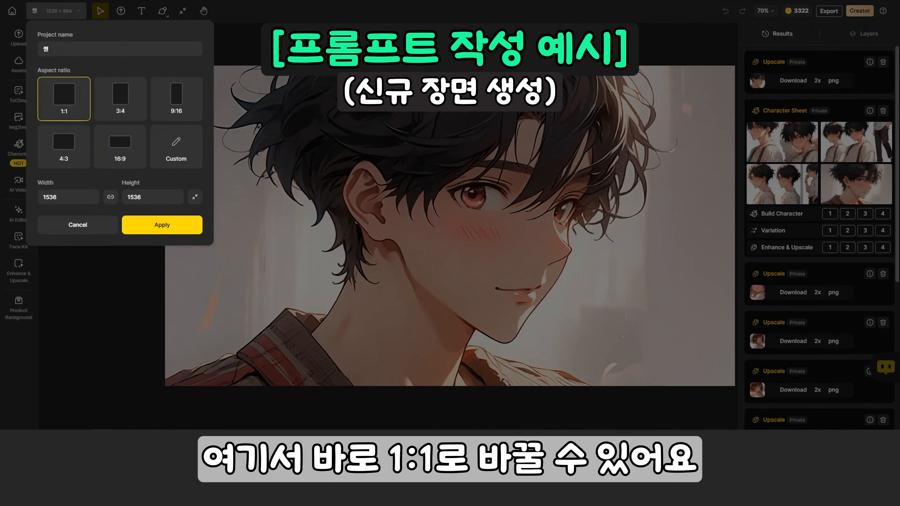
click(162, 225)
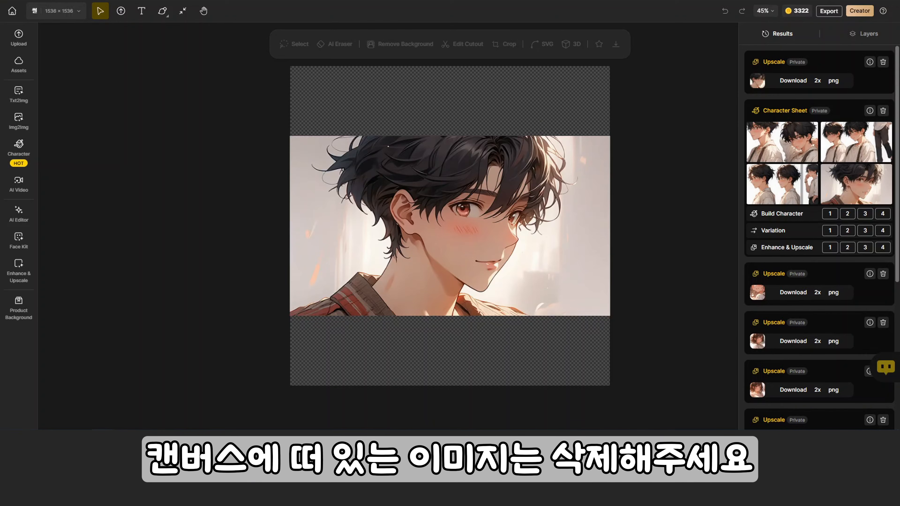
click(449, 226)
key(Delete)
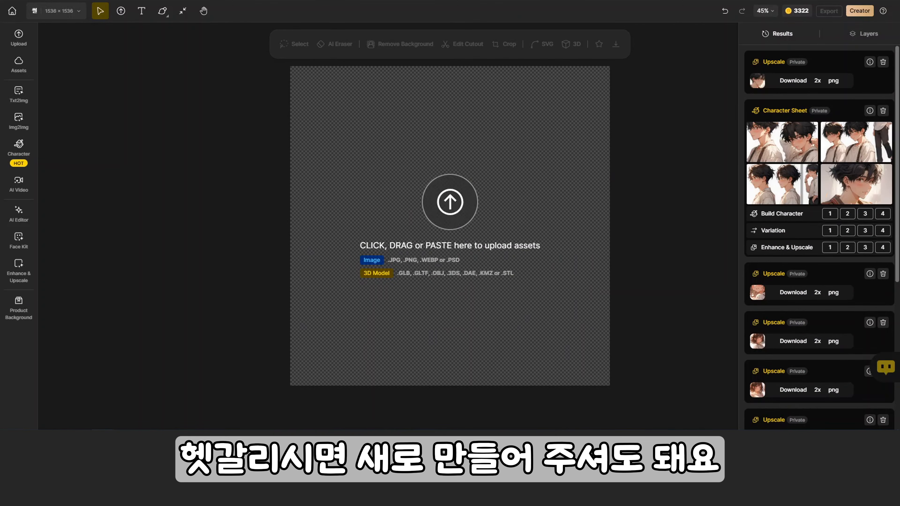
Step: Choose the trained "남자 & 여자" character for a new Consistent Character image
click(18, 153)
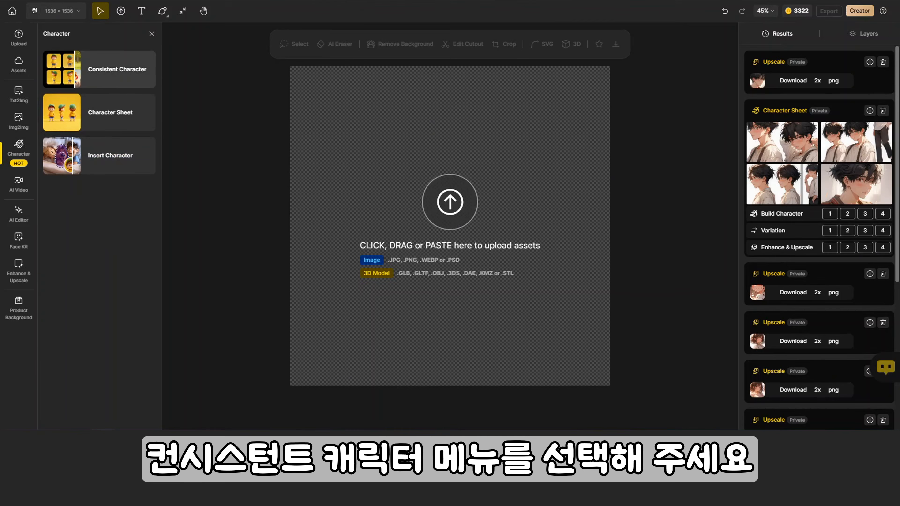
click(117, 70)
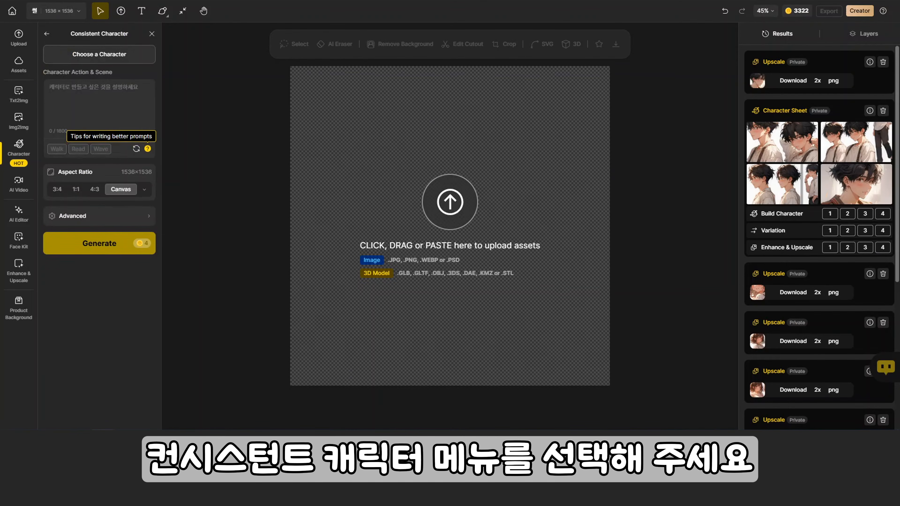
click(99, 54)
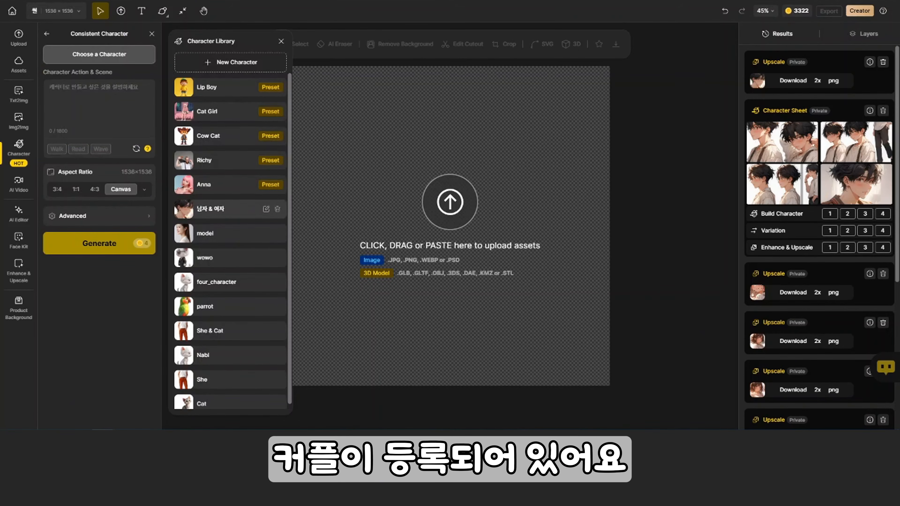
click(220, 208)
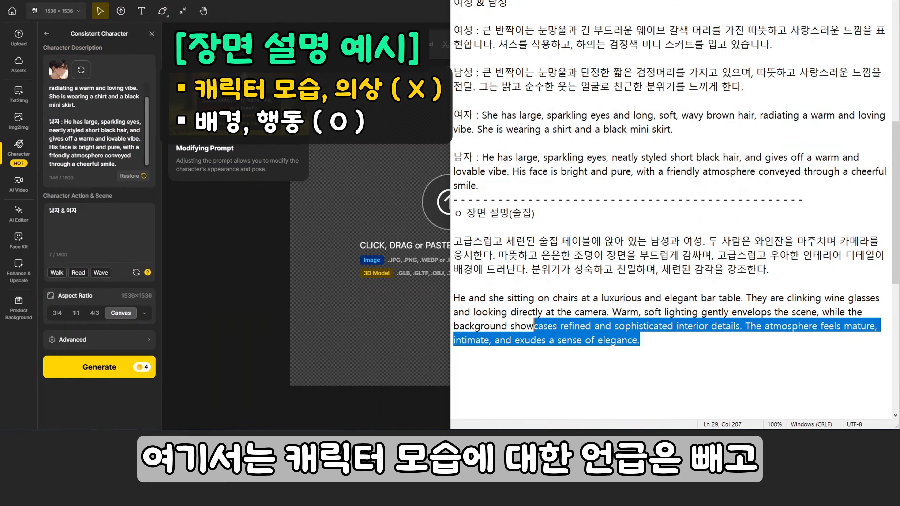
Step: Select the notes' full English bar scene description, starting at "He and she sitting on chairs", for the action and scene prompt
drag(453, 326, 454, 298)
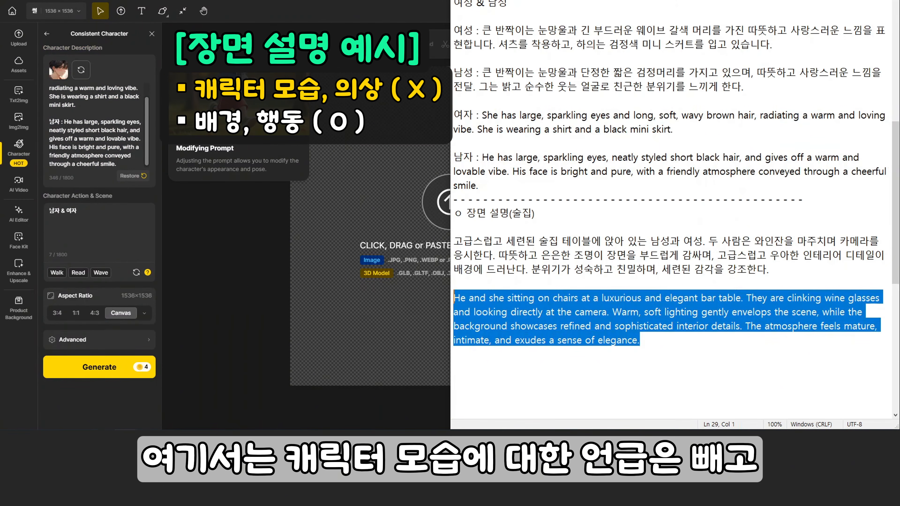